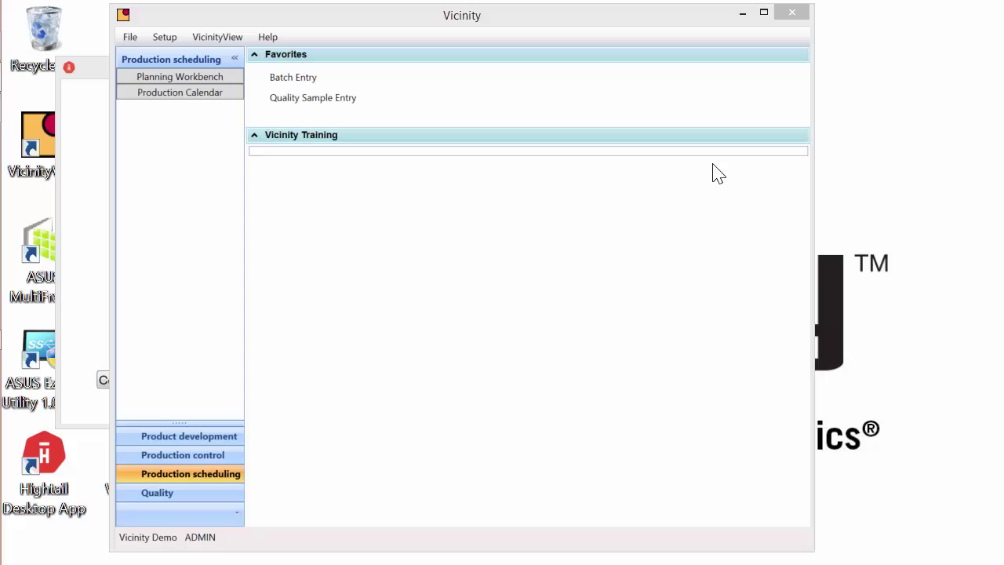
# Open the Planning Workbench and refresh the schedule to load the planning summary.
pyautogui.click(173, 78)
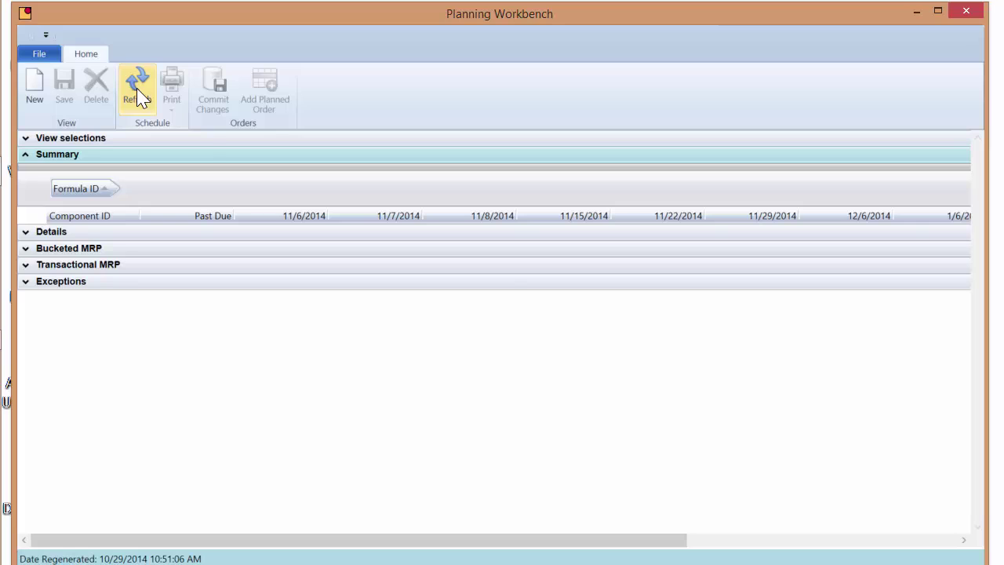
pyautogui.click(137, 96)
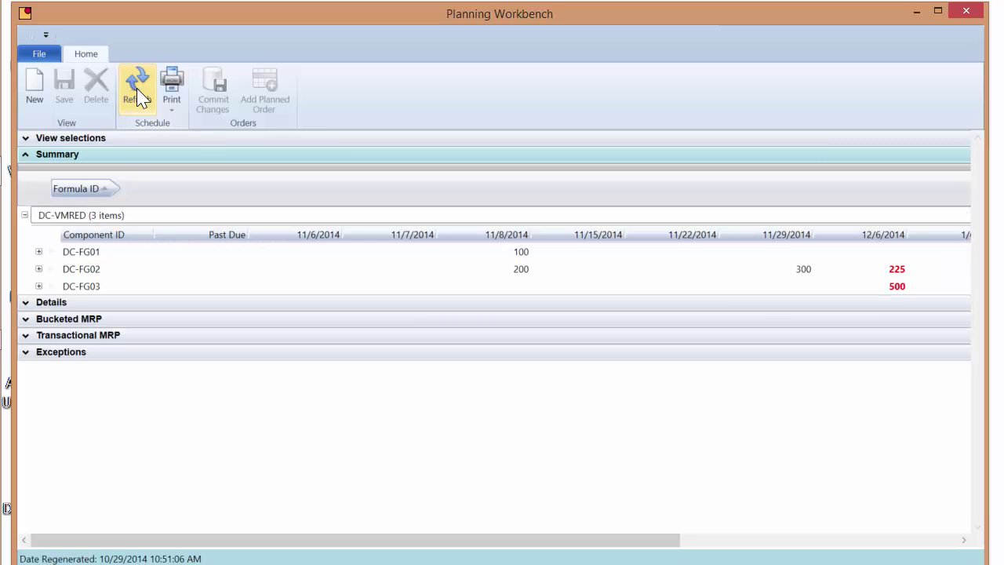
# Examine the planned and suggested quantities by date for components DC-FG01, DC-FG02 and DC-FG03 in the Summary.
pyautogui.click(192, 273)
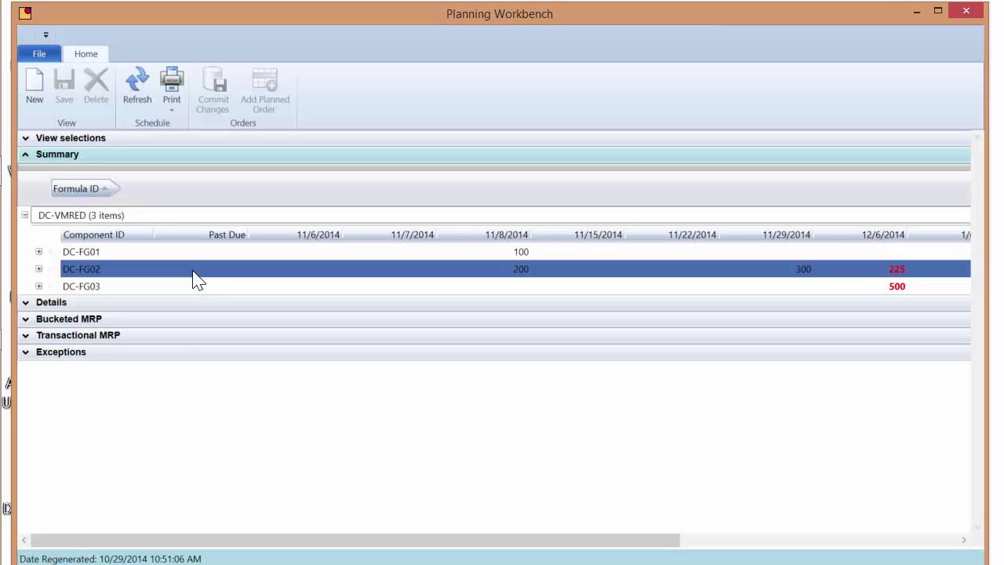
pyautogui.click(193, 258)
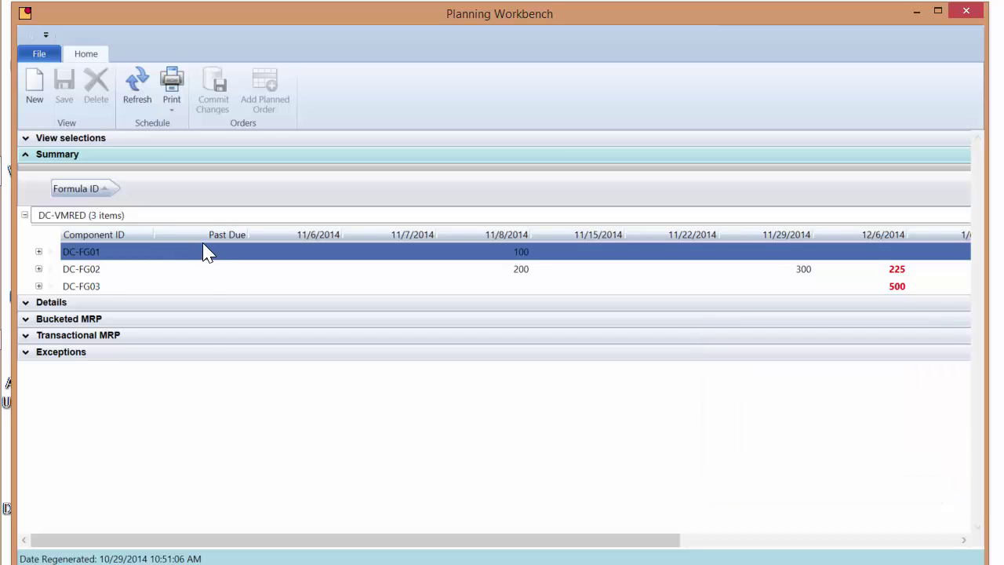
pyautogui.click(300, 252)
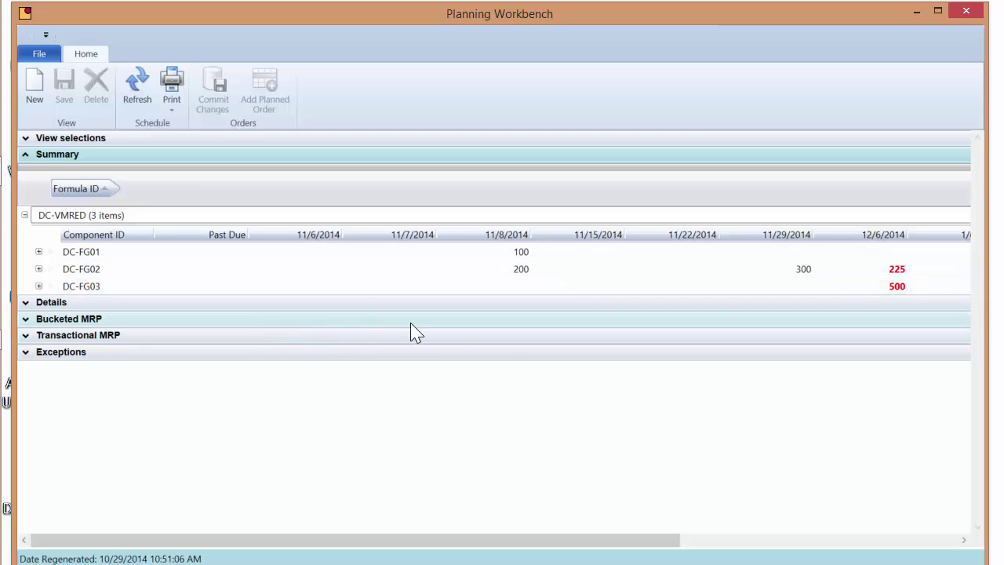
pyautogui.click(479, 271)
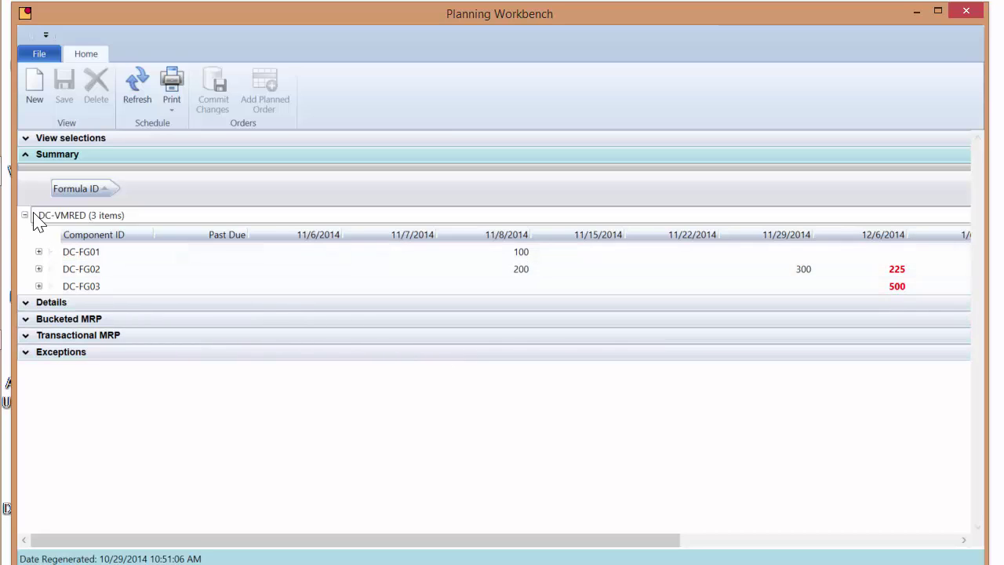
pyautogui.click(76, 251)
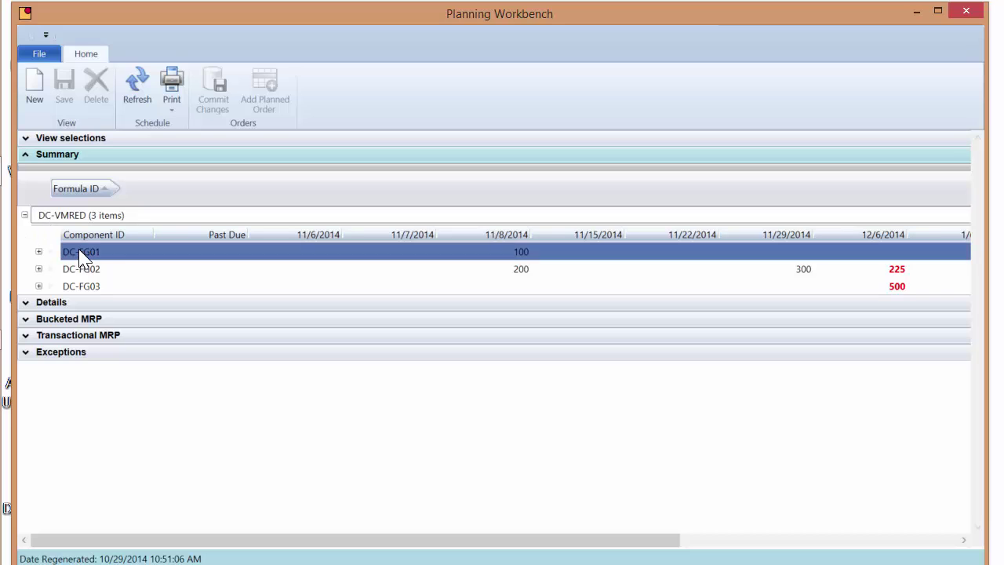
pyautogui.click(76, 288)
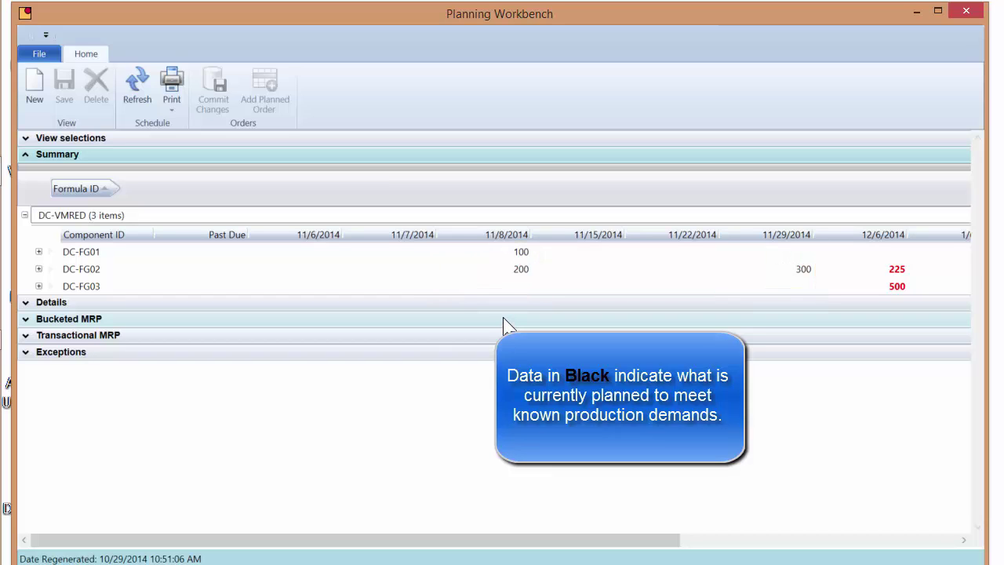
pyautogui.click(887, 274)
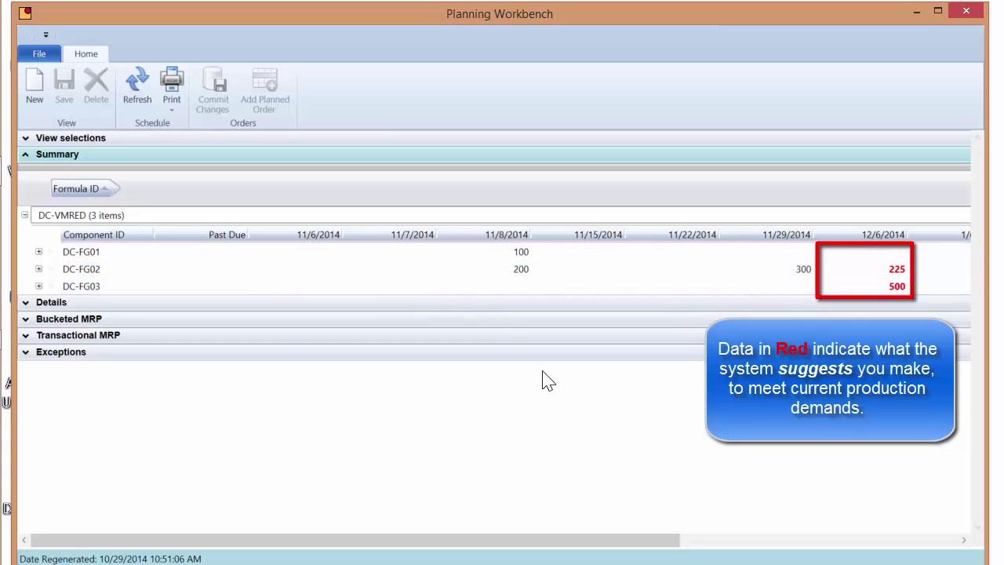
# Review the order details behind DC-FG01, collapse them, and expand the orders of DC-FG02.
pyautogui.click(39, 253)
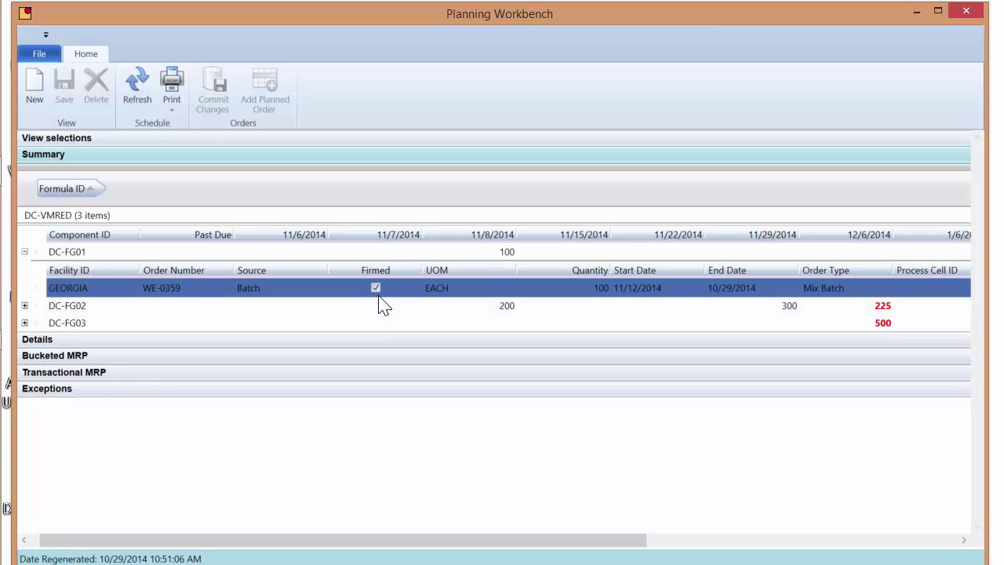
pyautogui.click(24, 252)
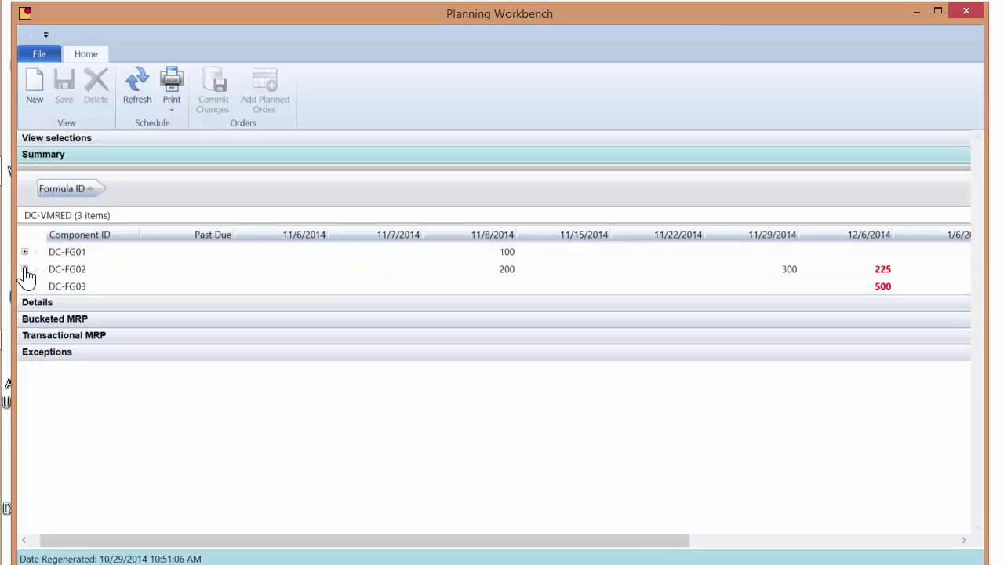
pyautogui.click(24, 269)
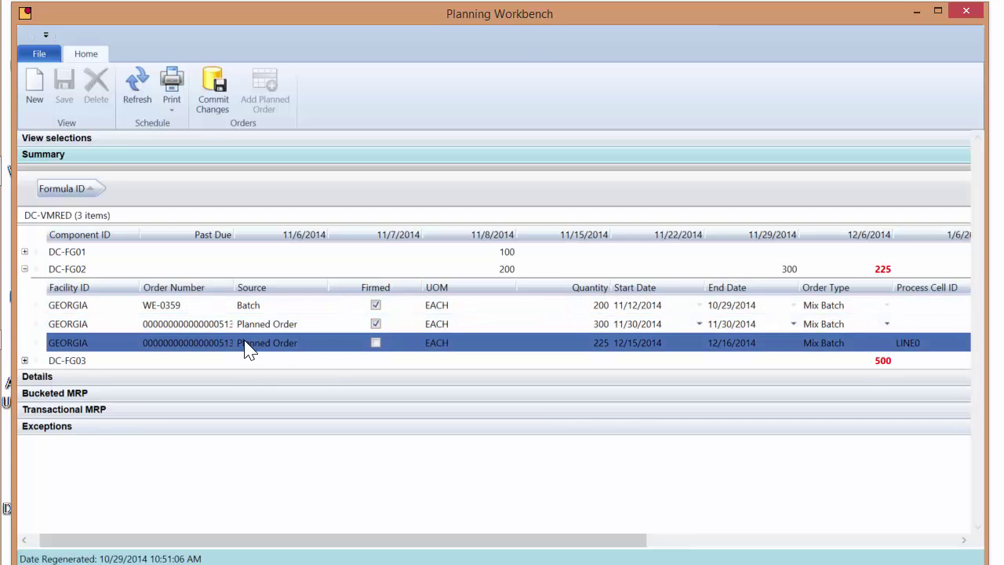
# Unfirm DC-FG02's planned order starting 11/30/2014 and firm it again.
pyautogui.press('Up')
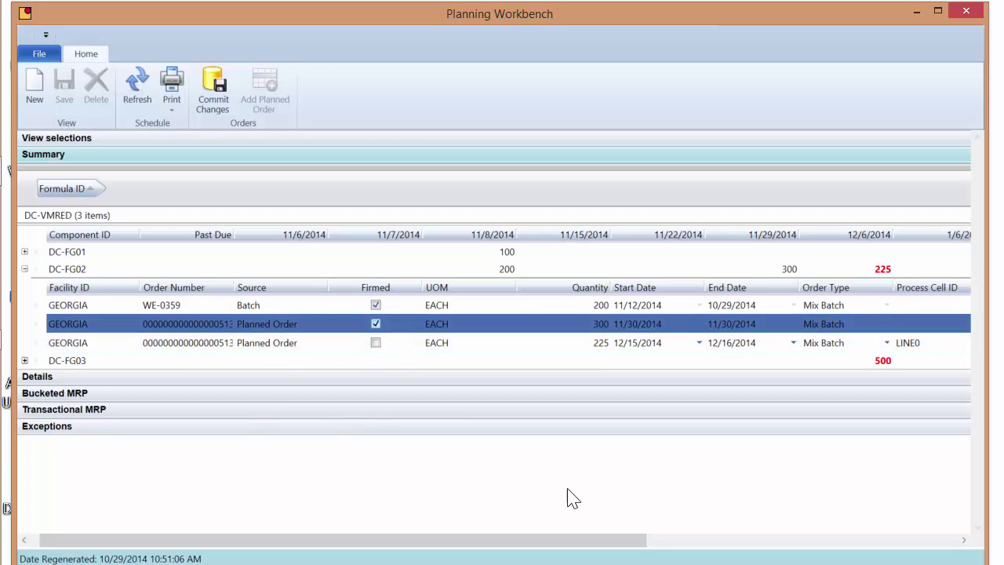
pyautogui.click(376, 325)
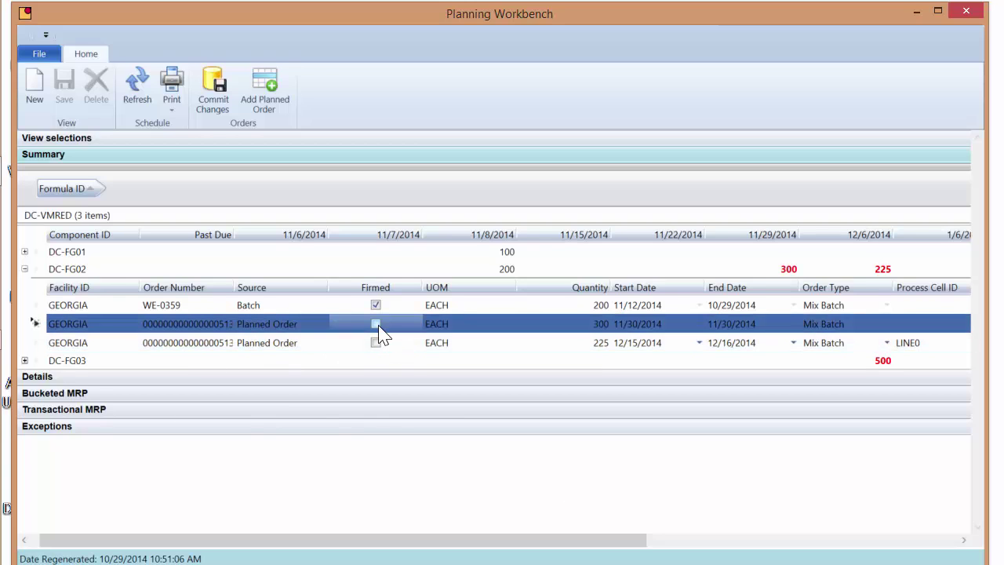
pyautogui.click(376, 324)
# Firm DC-FG02's planned order starting 12/15/2014 and set its quantity to 300.
pyautogui.click(260, 346)
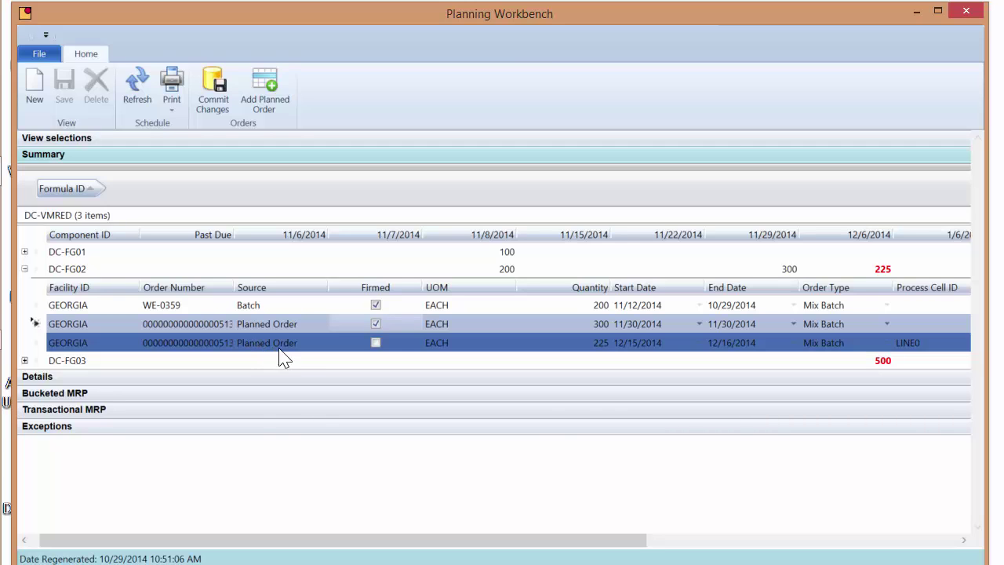
pyautogui.click(594, 363)
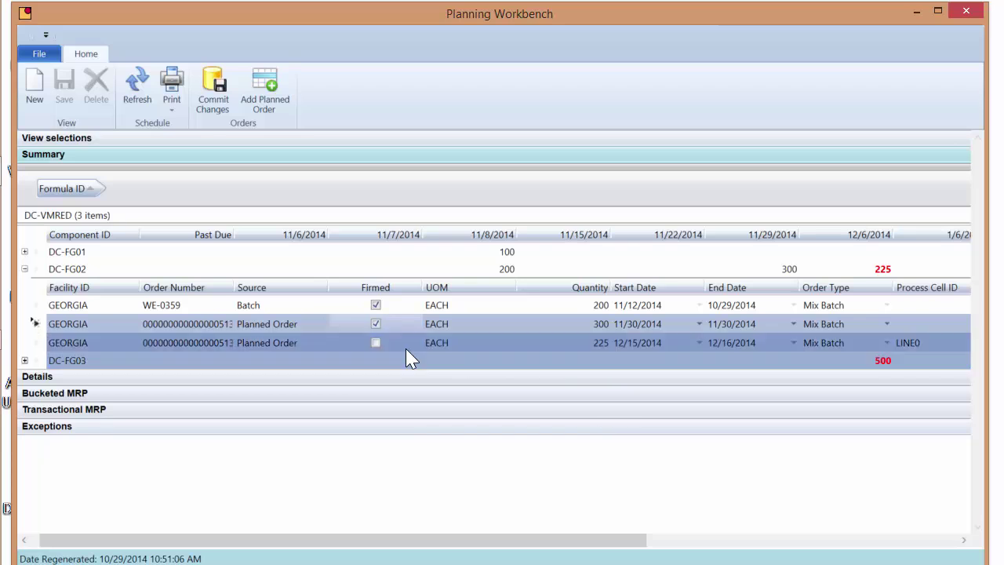
pyautogui.click(378, 345)
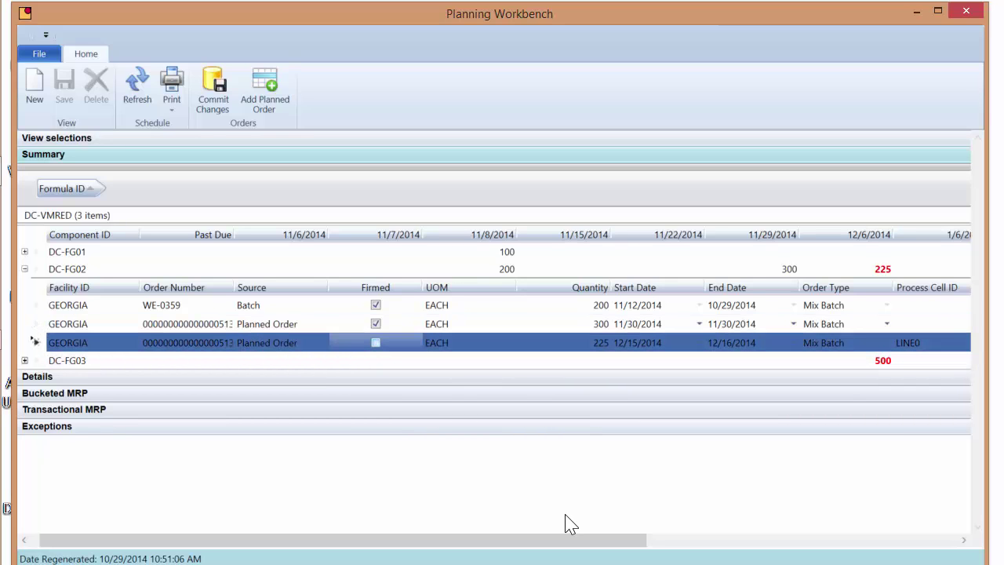
pyautogui.click(378, 345)
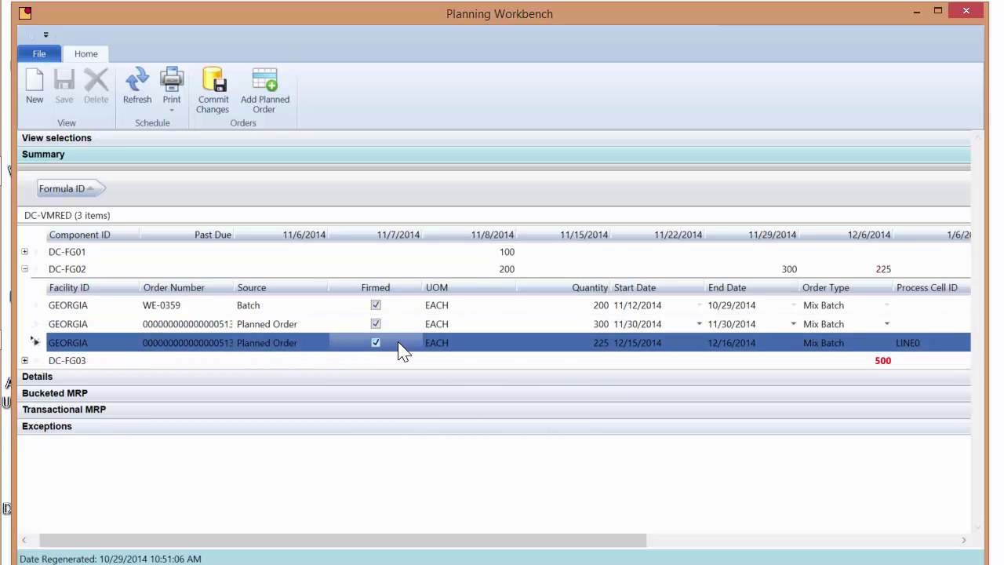
pyautogui.click(580, 345)
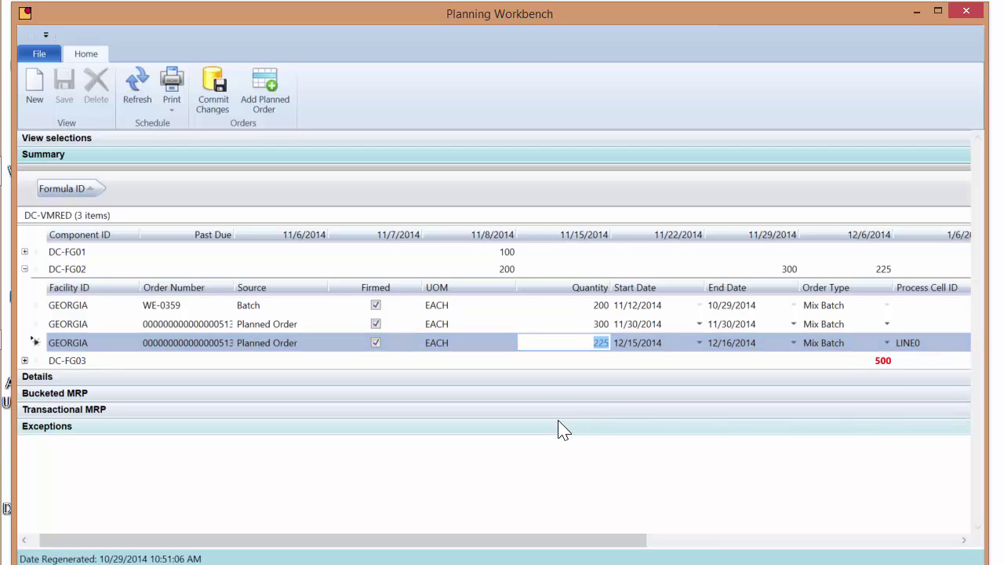
pyautogui.press('Tab')
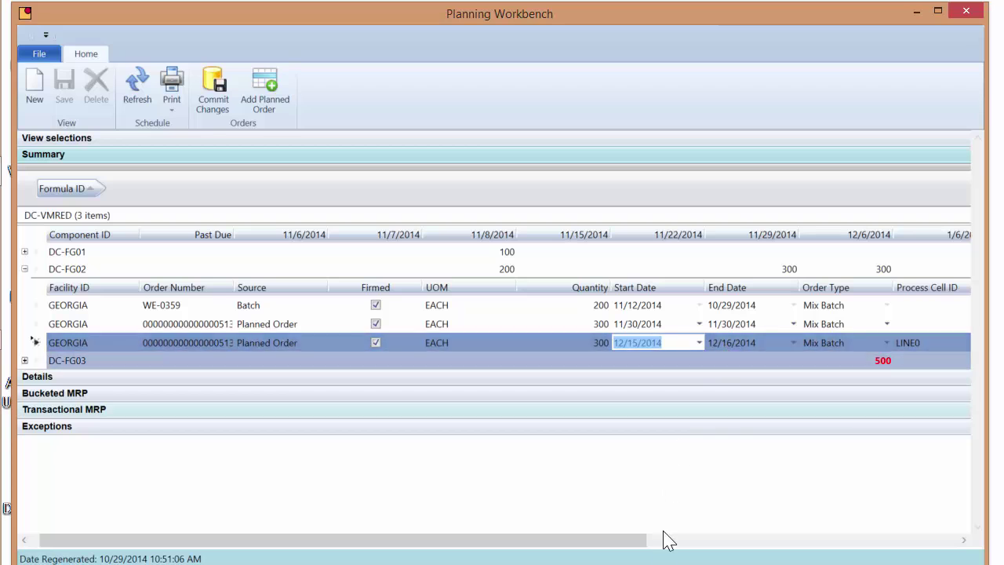
# Collapse DC-FG02's orders and examine the 12/6/2014 quantities for DC-FG02 and DC-FG03 in the Summary.
pyautogui.moveTo(614, 548); pyautogui.dragTo(423, 522)
pyautogui.click(39, 269)
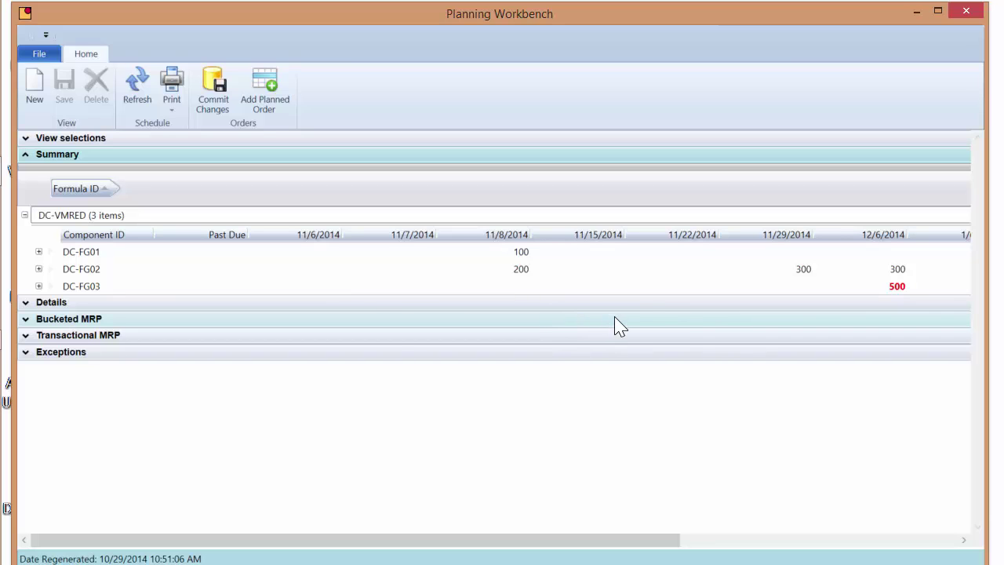
pyautogui.moveTo(863, 287); pyautogui.dragTo(865, 266)
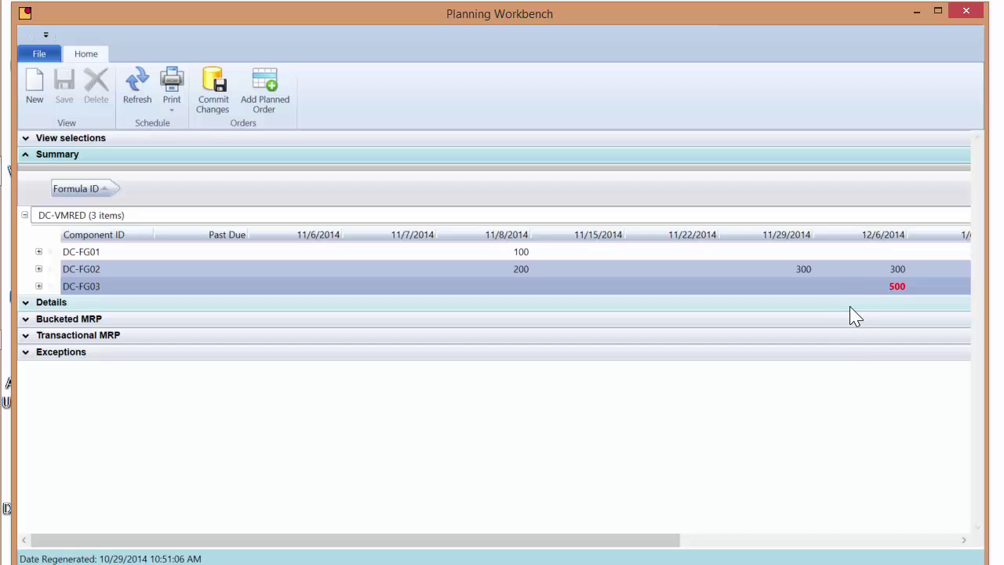
pyautogui.click(905, 287)
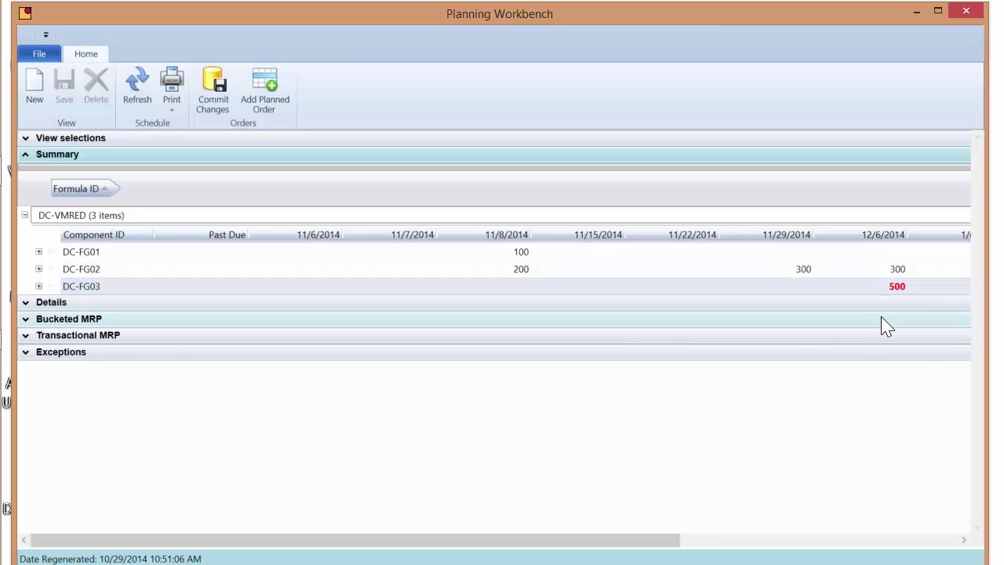
pyautogui.moveTo(645, 548); pyautogui.dragTo(500, 537)
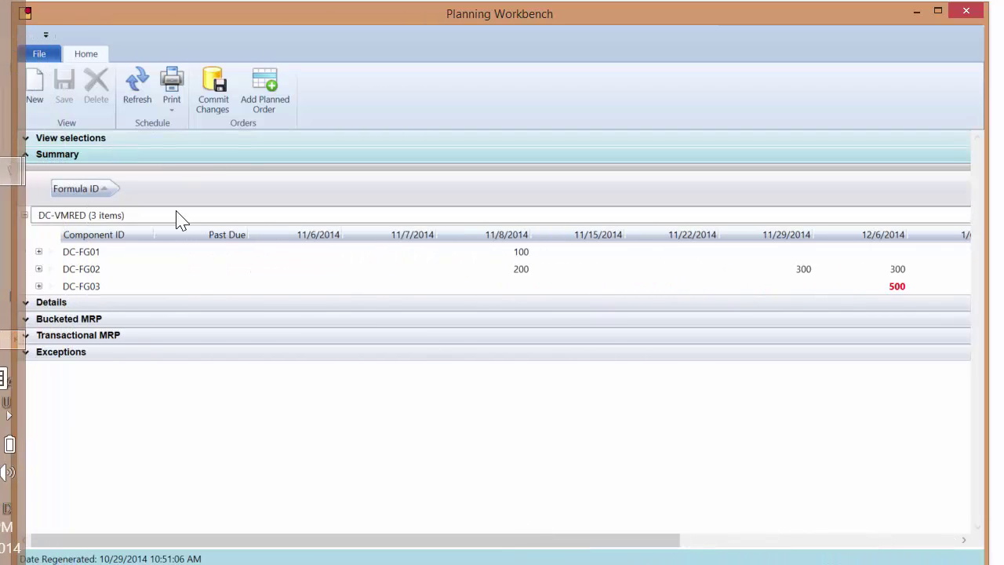
# Review the available filters and planning ranges under View selections, then collapse that section.
pyautogui.click(120, 138)
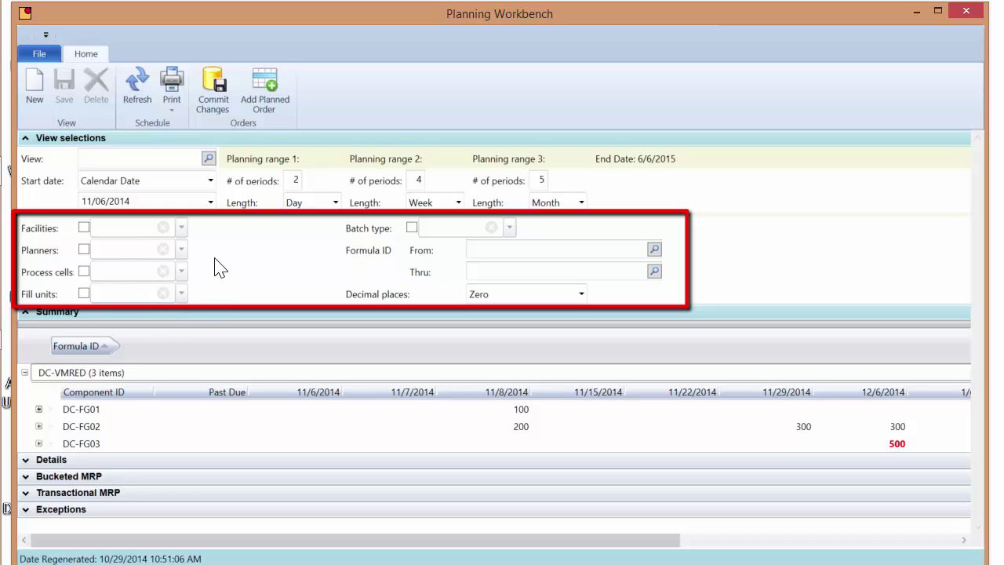
pyautogui.click(26, 138)
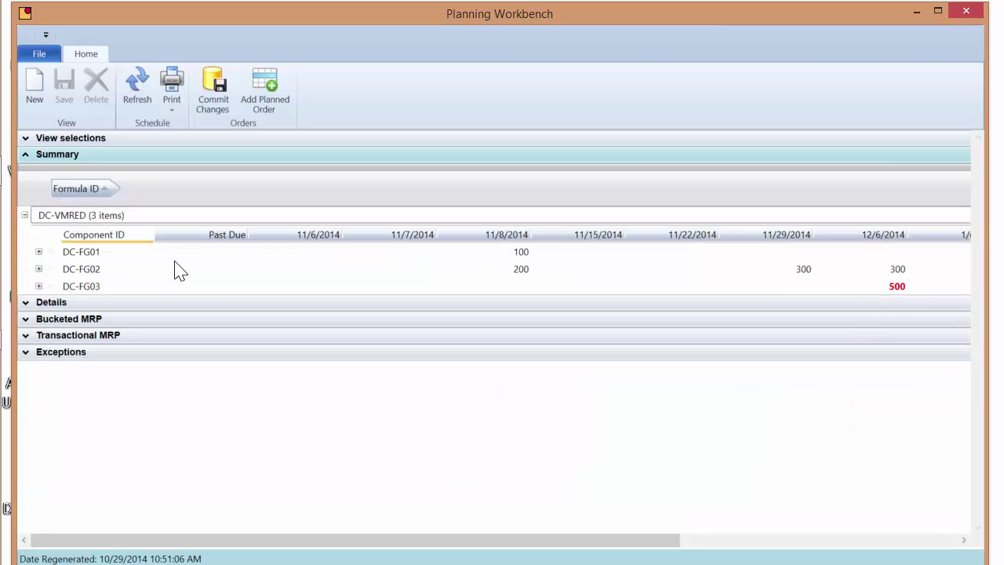
# Expand DC-FG01, select its GEORGIA batch order, and collapse the component again.
pyautogui.click(104, 252)
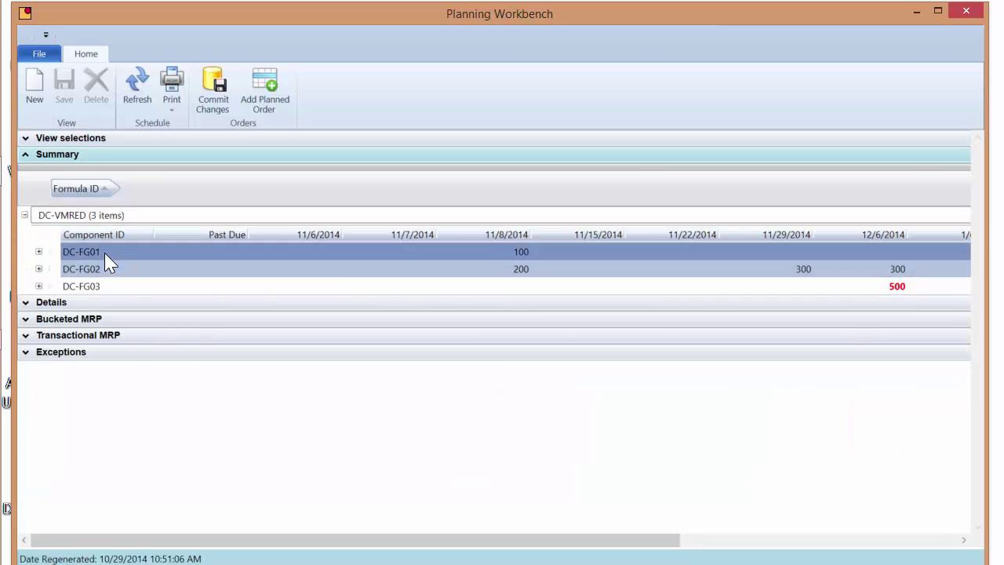
pyautogui.click(39, 250)
pyautogui.click(126, 289)
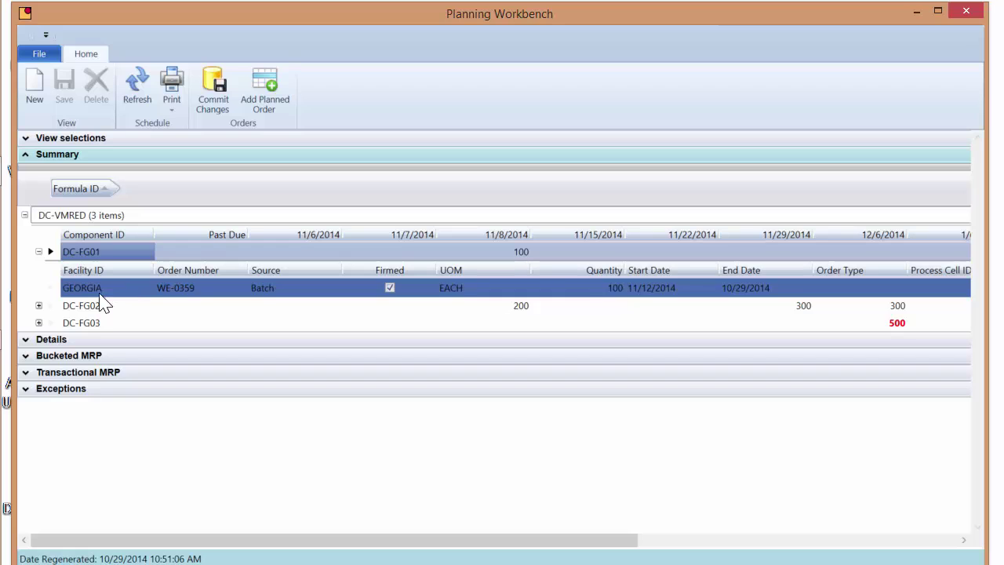
pyautogui.click(38, 251)
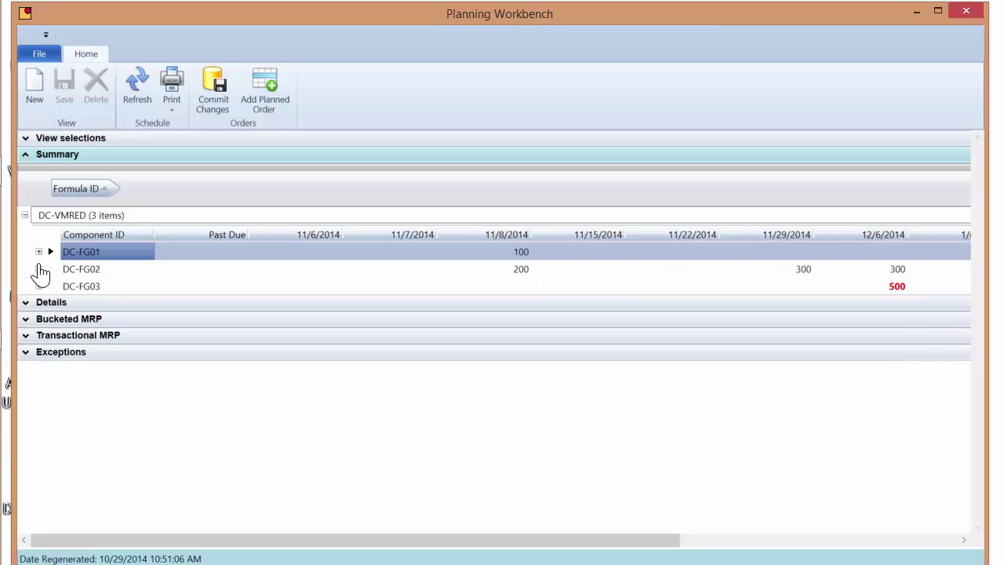
# Select the GEORGIA batch order under DC-FG02 and show its Transactional MRP with the Summary collapsed.
pyautogui.click(39, 269)
pyautogui.click(132, 312)
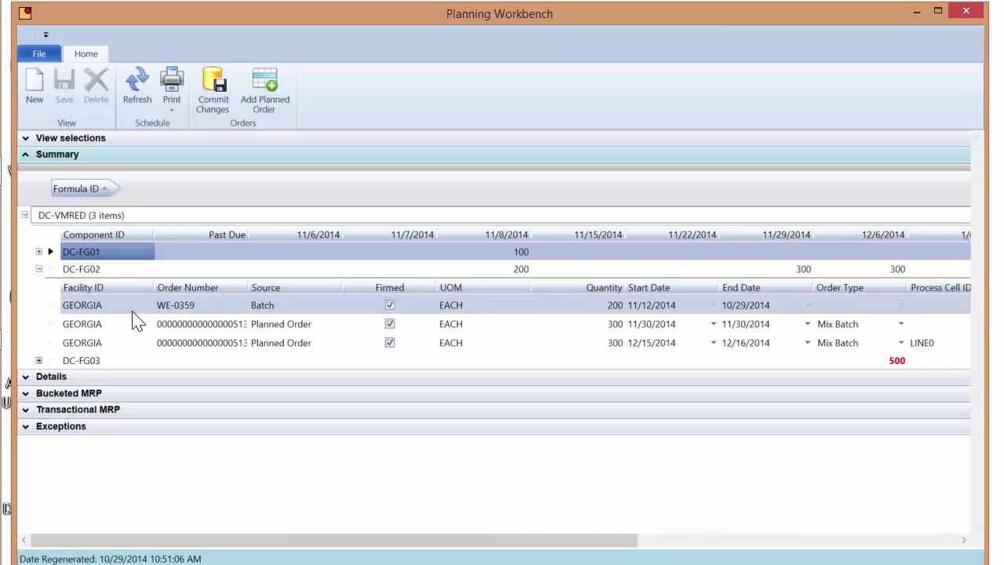
pyautogui.click(114, 300)
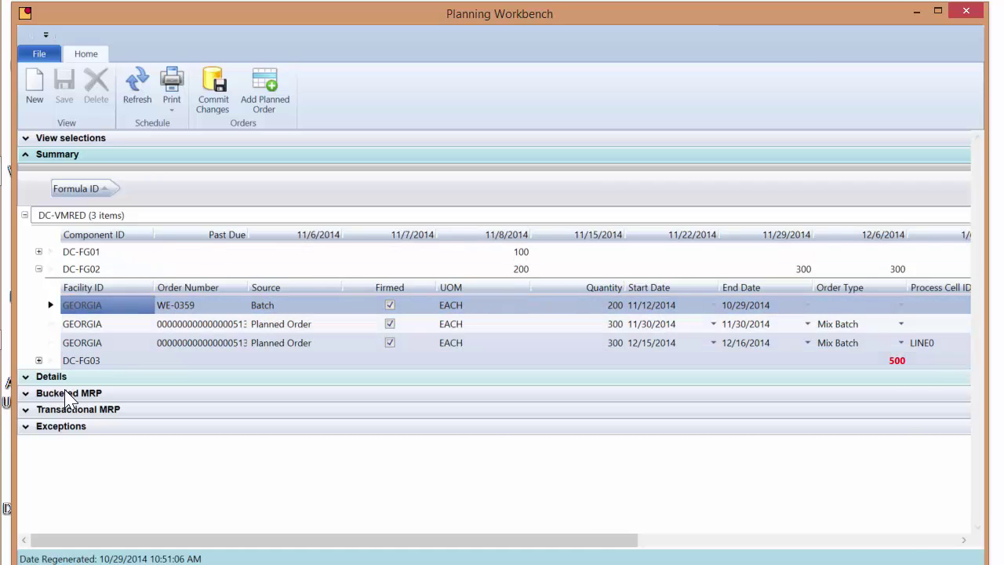
pyautogui.click(26, 410)
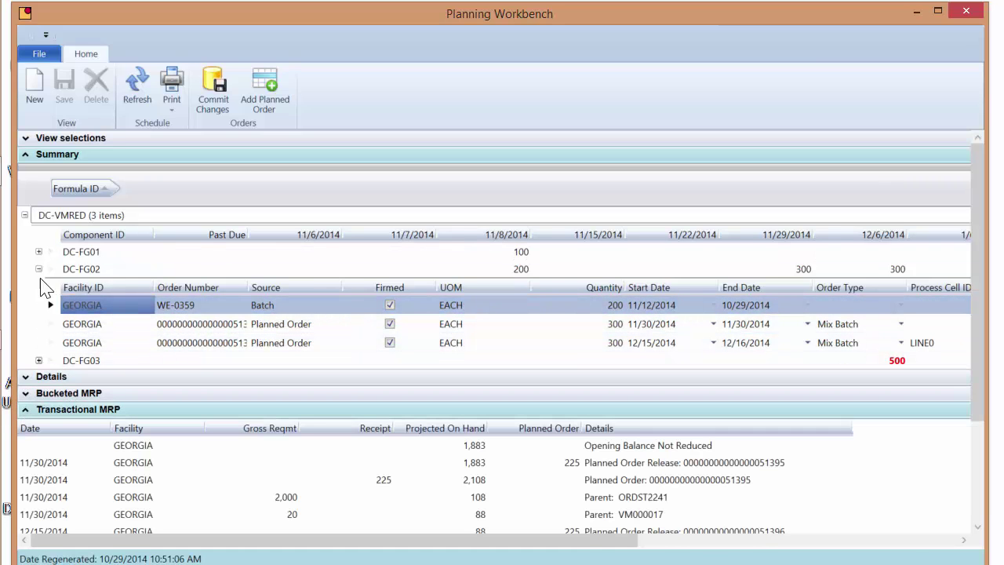
pyautogui.click(28, 155)
# Examine the 11/30/2014 planned order and gross requirement transactions in the Transactional MRP.
pyautogui.click(168, 257)
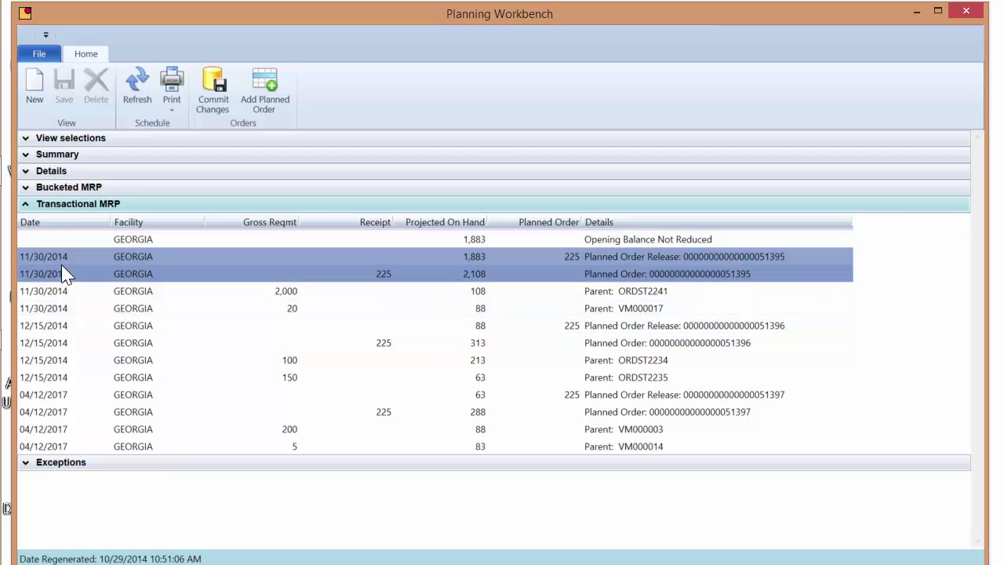
pyautogui.click(61, 274)
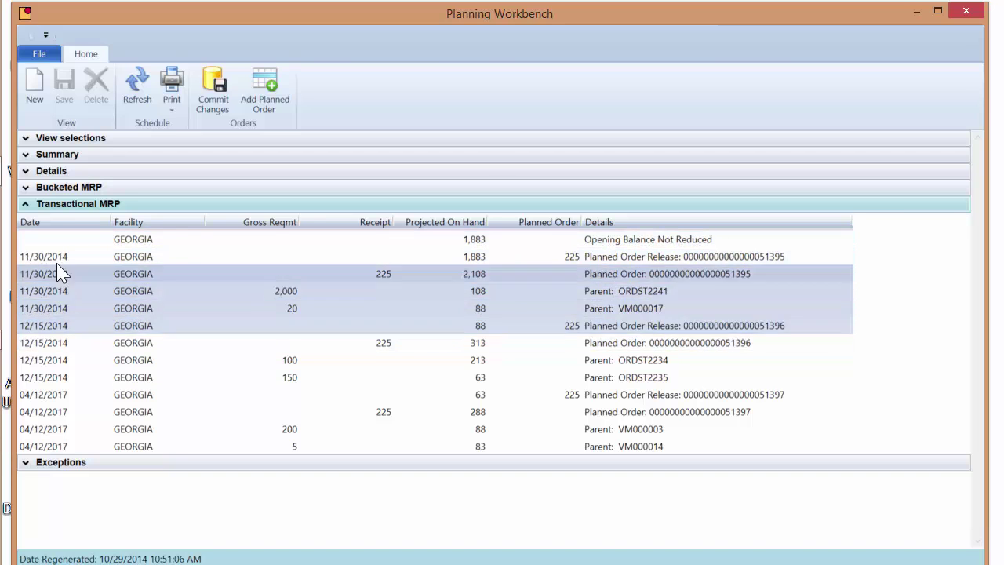
pyautogui.click(58, 259)
pyautogui.click(77, 296)
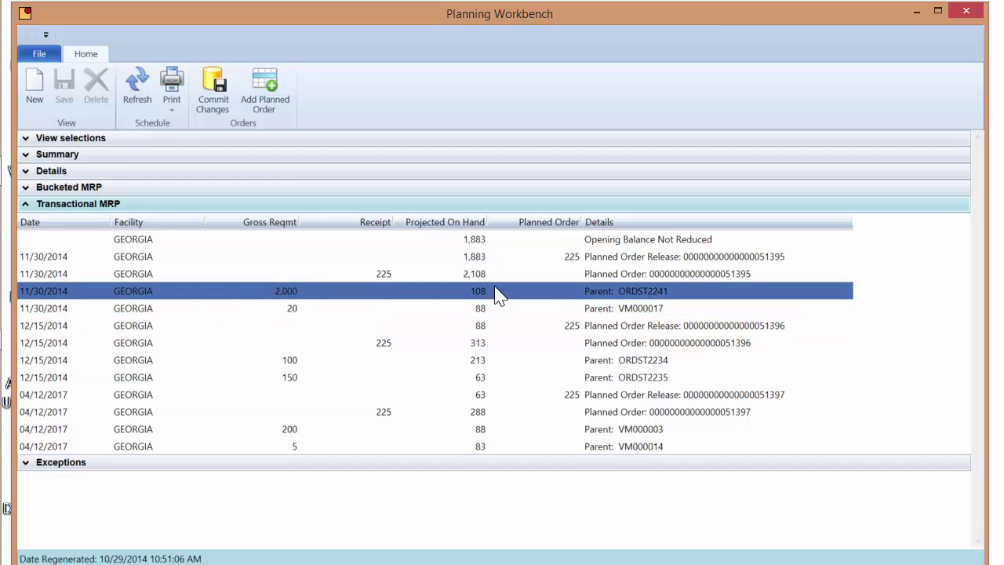
# Compare the 11/30/2014 parent requirements with the receipt and projected on-hand balances, and review the planned order releases through 04/12/2017.
pyautogui.click(640, 308)
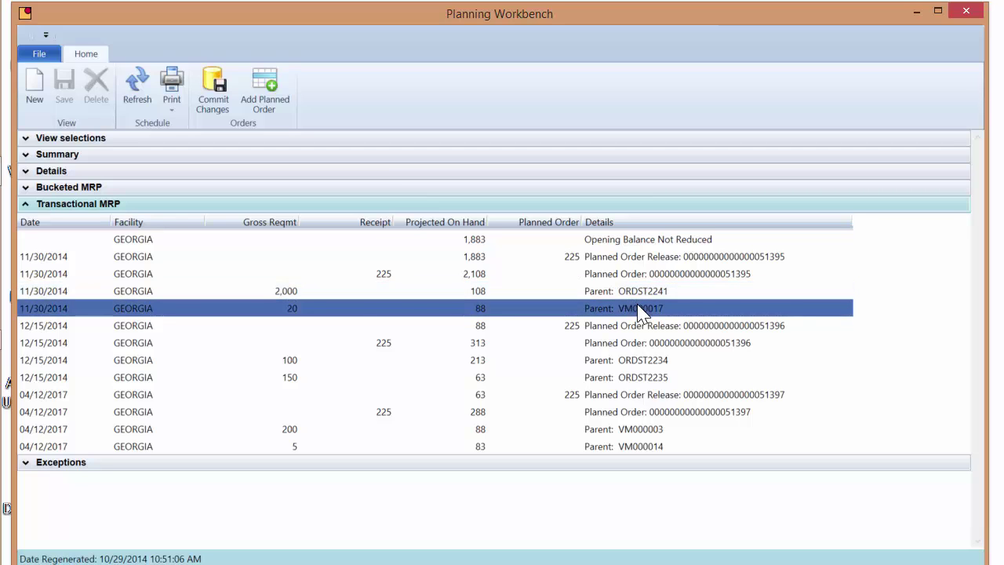
pyautogui.click(256, 296)
pyautogui.click(292, 303)
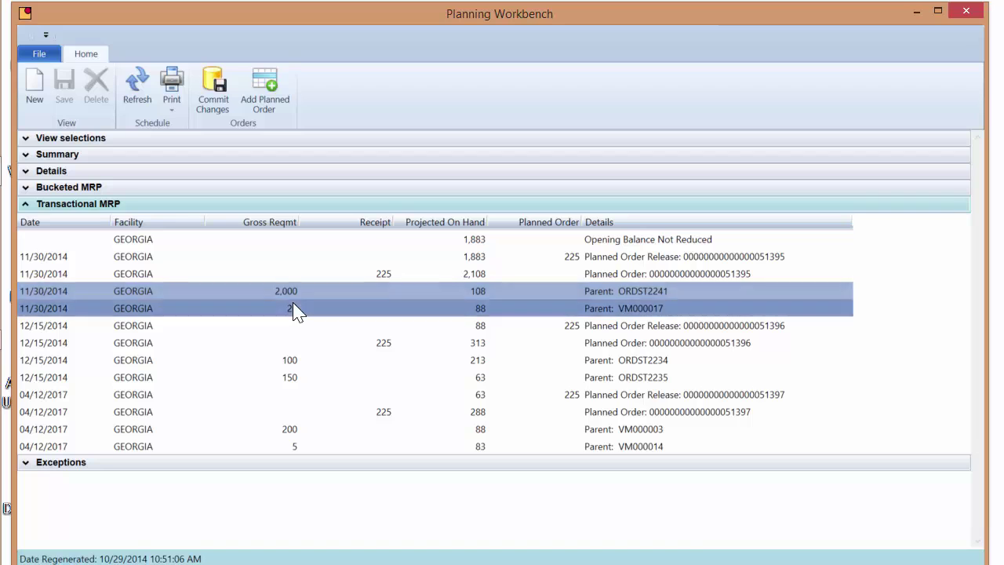
pyautogui.click(436, 259)
pyautogui.click(488, 274)
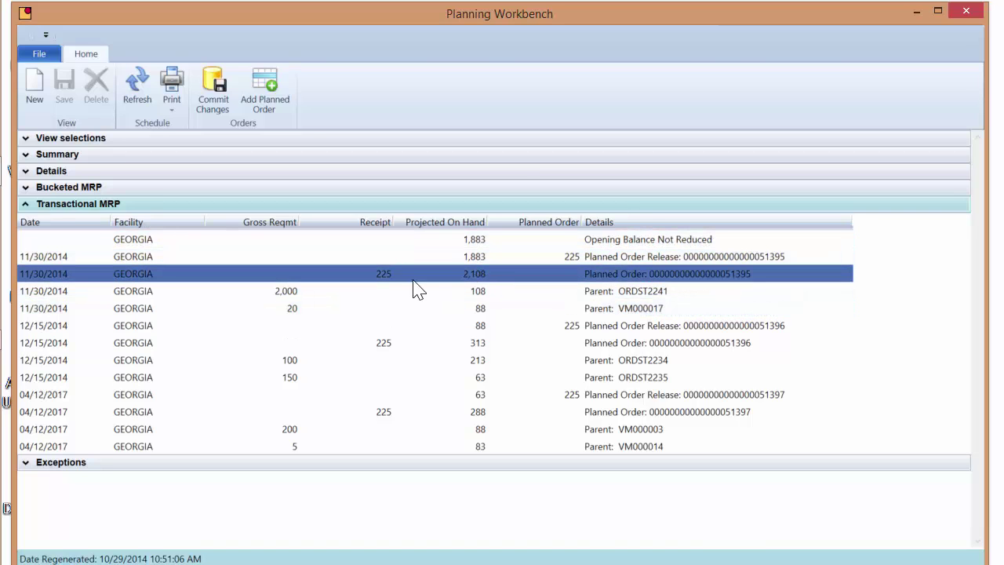
pyautogui.click(281, 289)
pyautogui.click(377, 278)
pyautogui.click(479, 260)
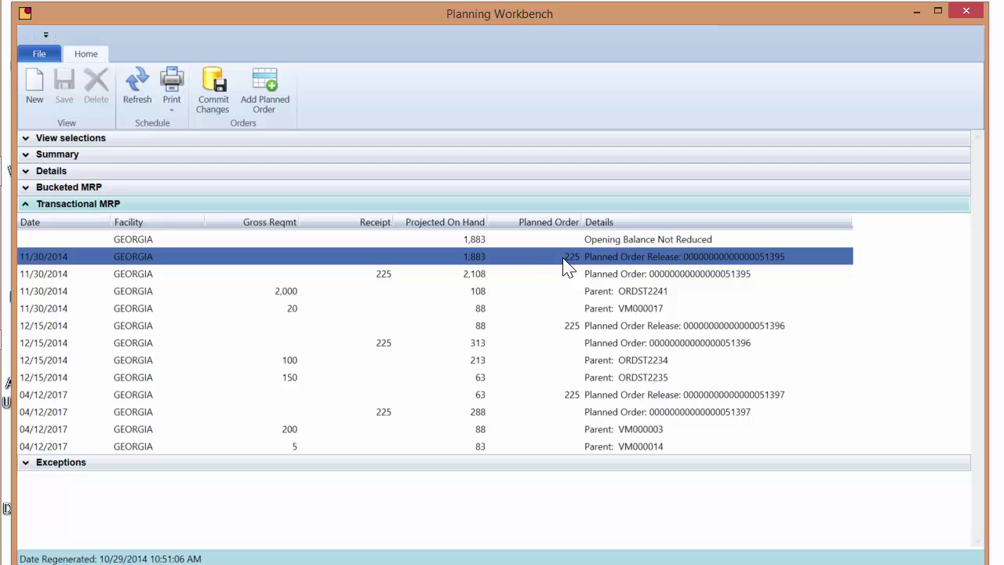
pyautogui.click(568, 326)
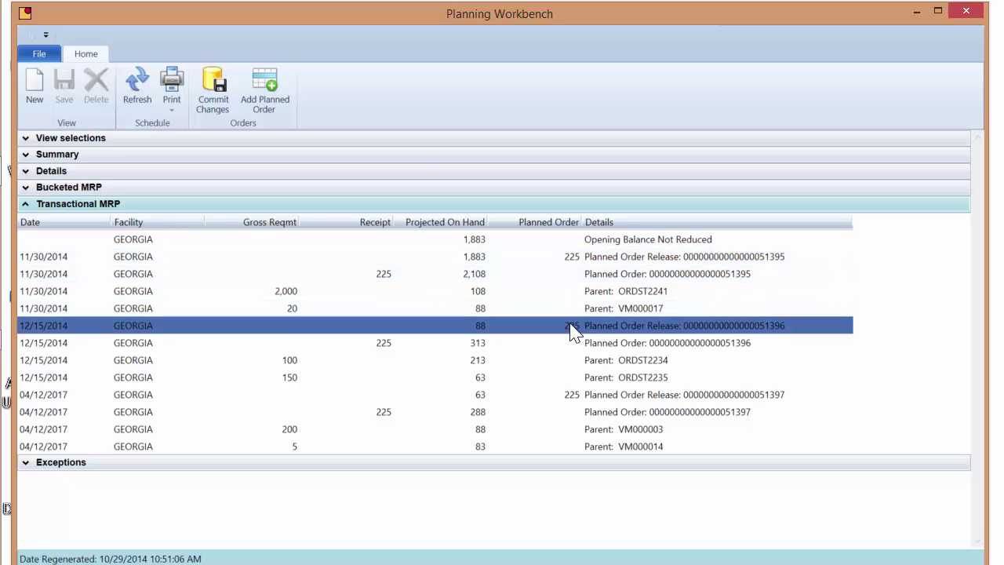
pyautogui.moveTo(571, 340); pyautogui.dragTo(582, 401)
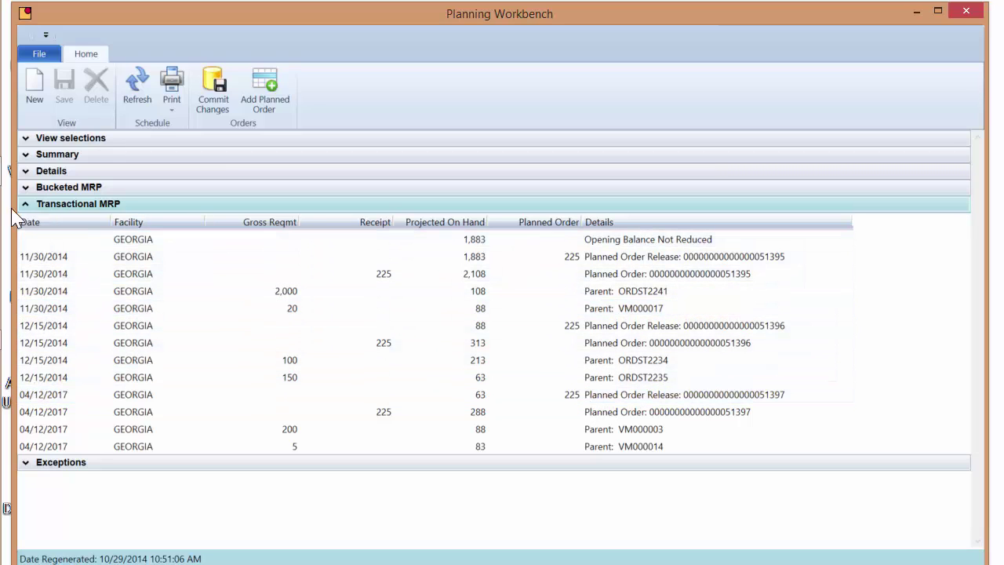
# Collapse the Transactional MRP, reopen the Summary, and select the DC-FG02 component with its order list collapsed.
pyautogui.click(25, 205)
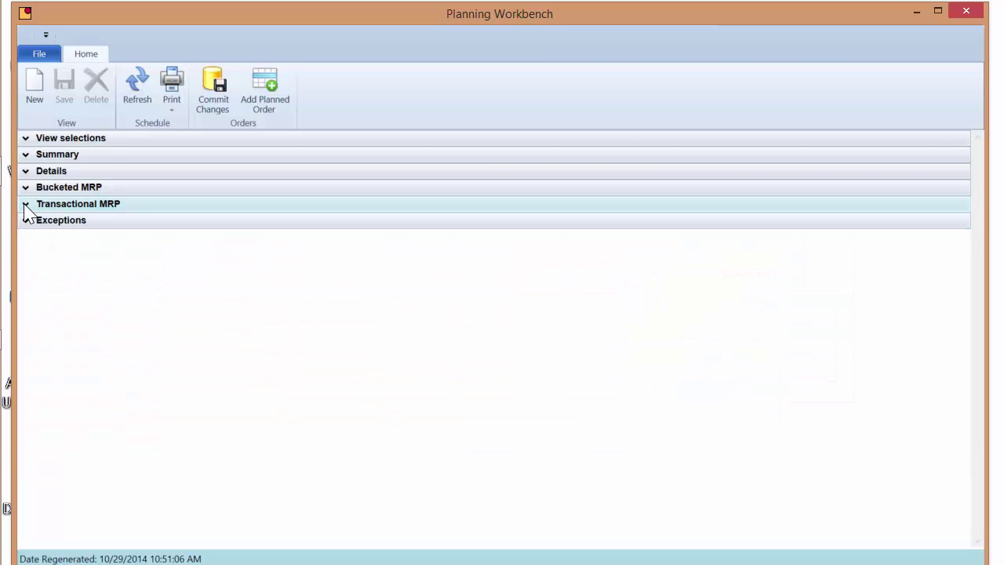
pyautogui.click(26, 157)
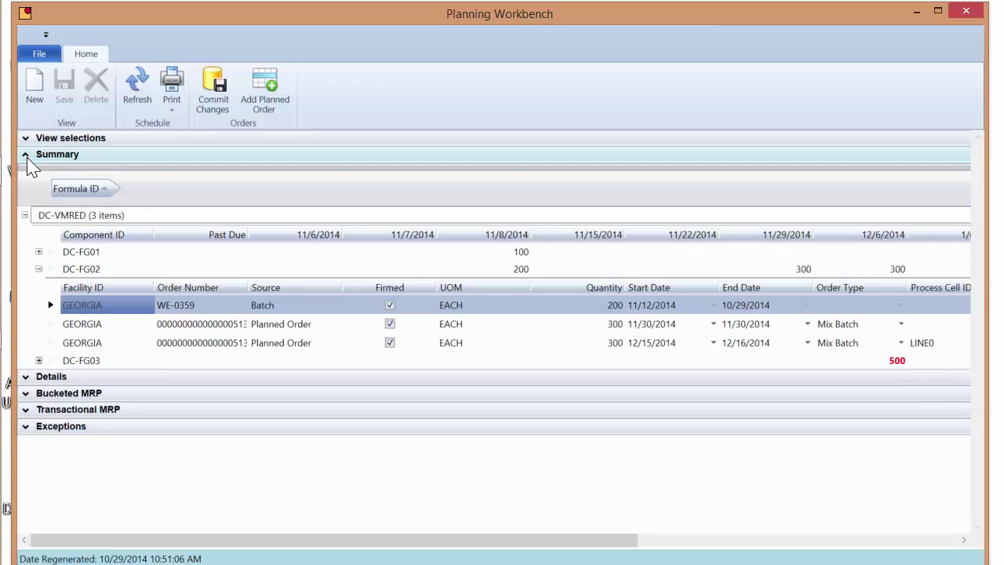
pyautogui.click(39, 269)
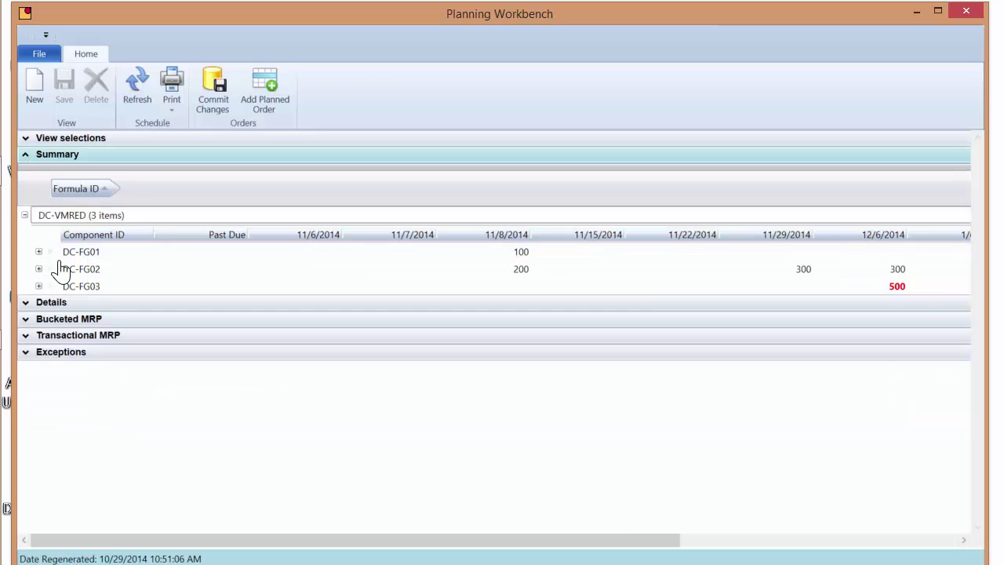
pyautogui.click(114, 274)
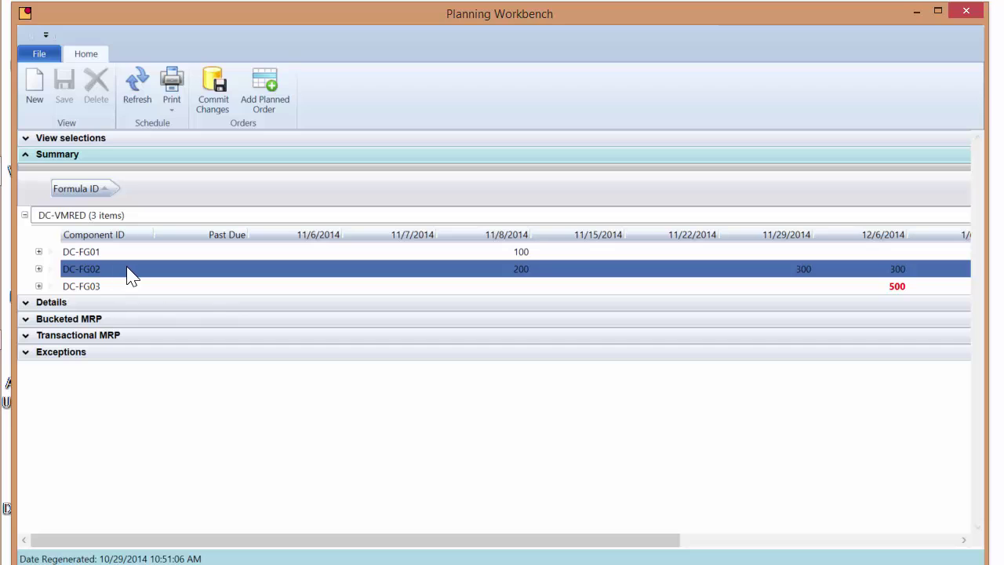